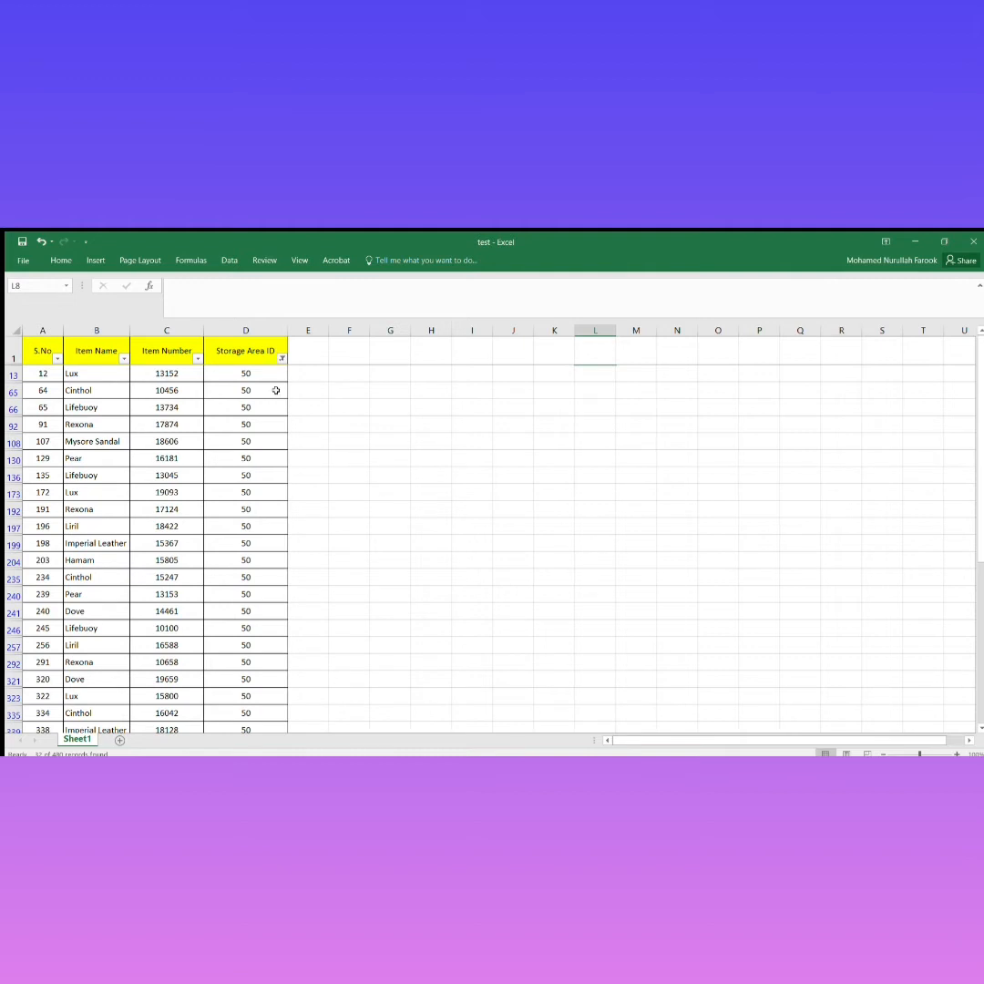
- Set the Storage Area ID of the first filtered row, cell D13, to 60
{"action": "left_click", "coordinate": [266, 376]}
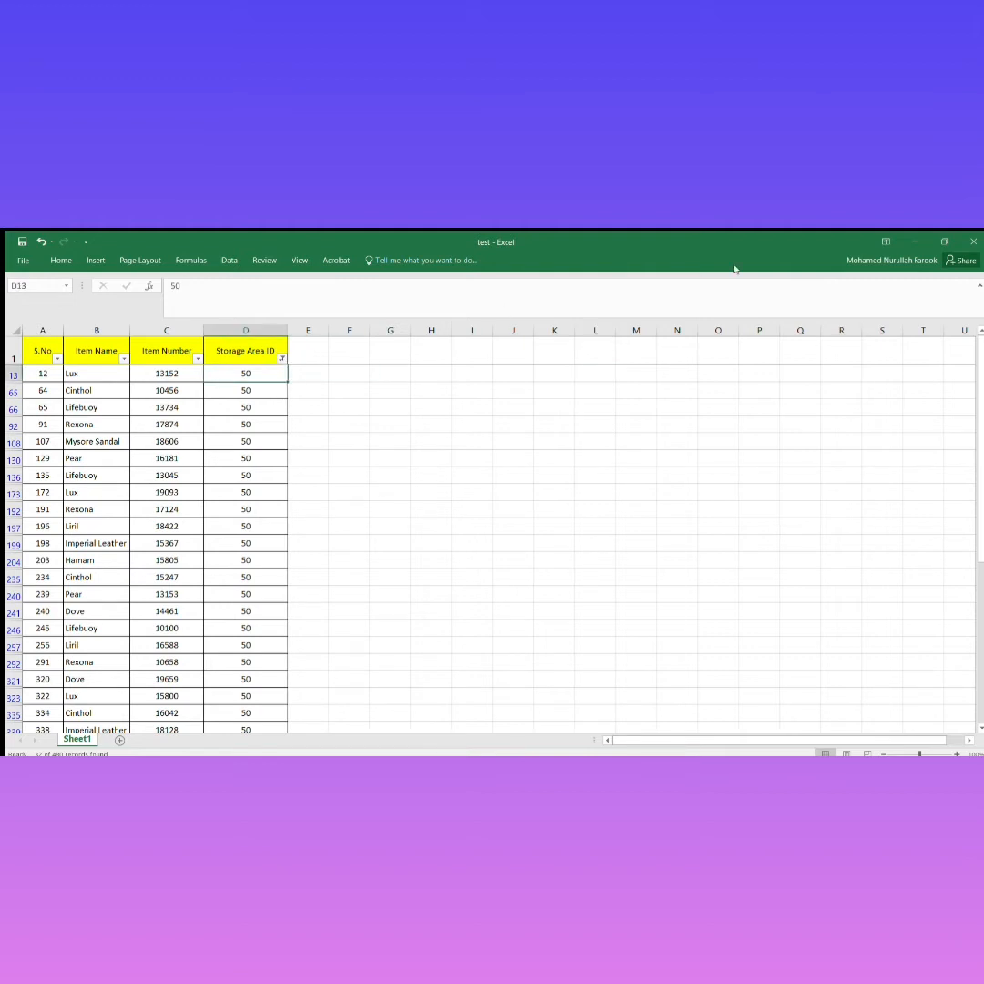
{"action": "type", "text": "60"}
{"action": "key", "text": "Return"}
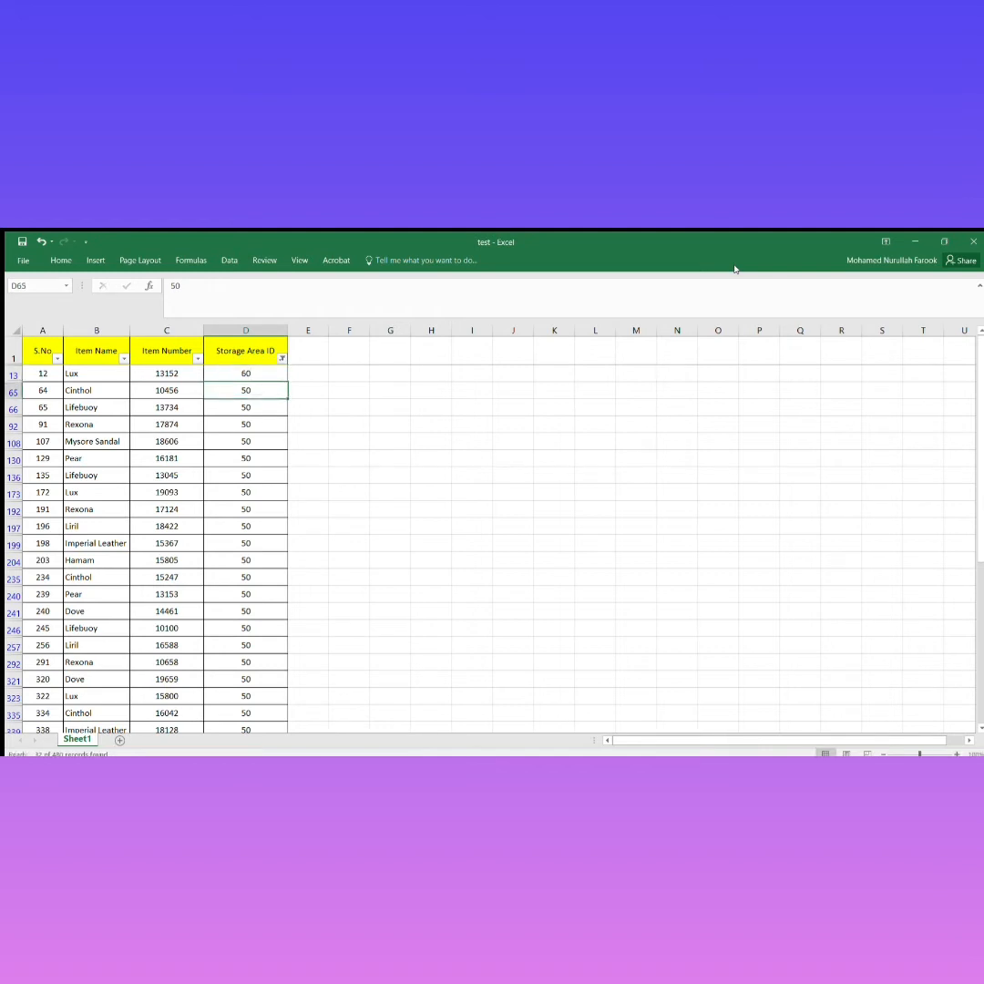
- Copy the 60 from D13 into all the filtered Storage Area ID cells below it, from D65 through D472
{"action": "key", "text": "Up"}
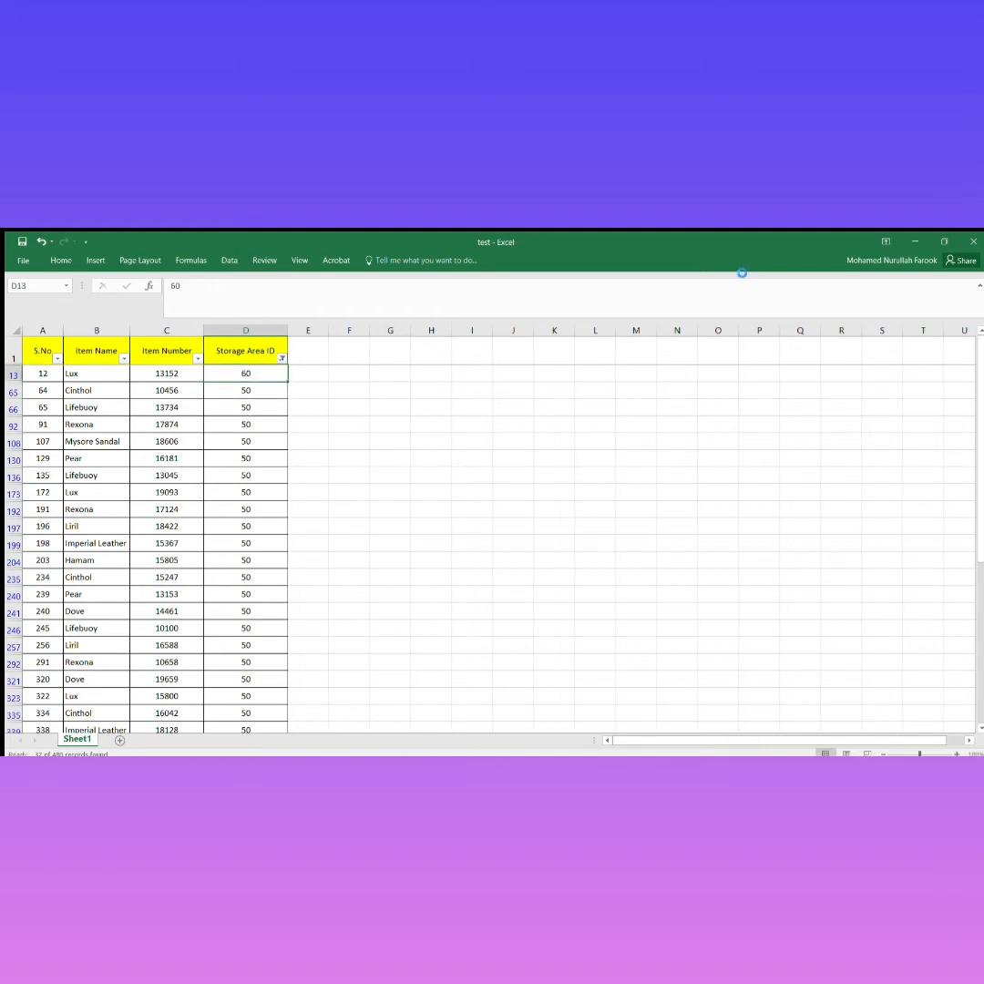
{"action": "key", "text": "ctrl+c"}
{"action": "key", "text": "Down"}
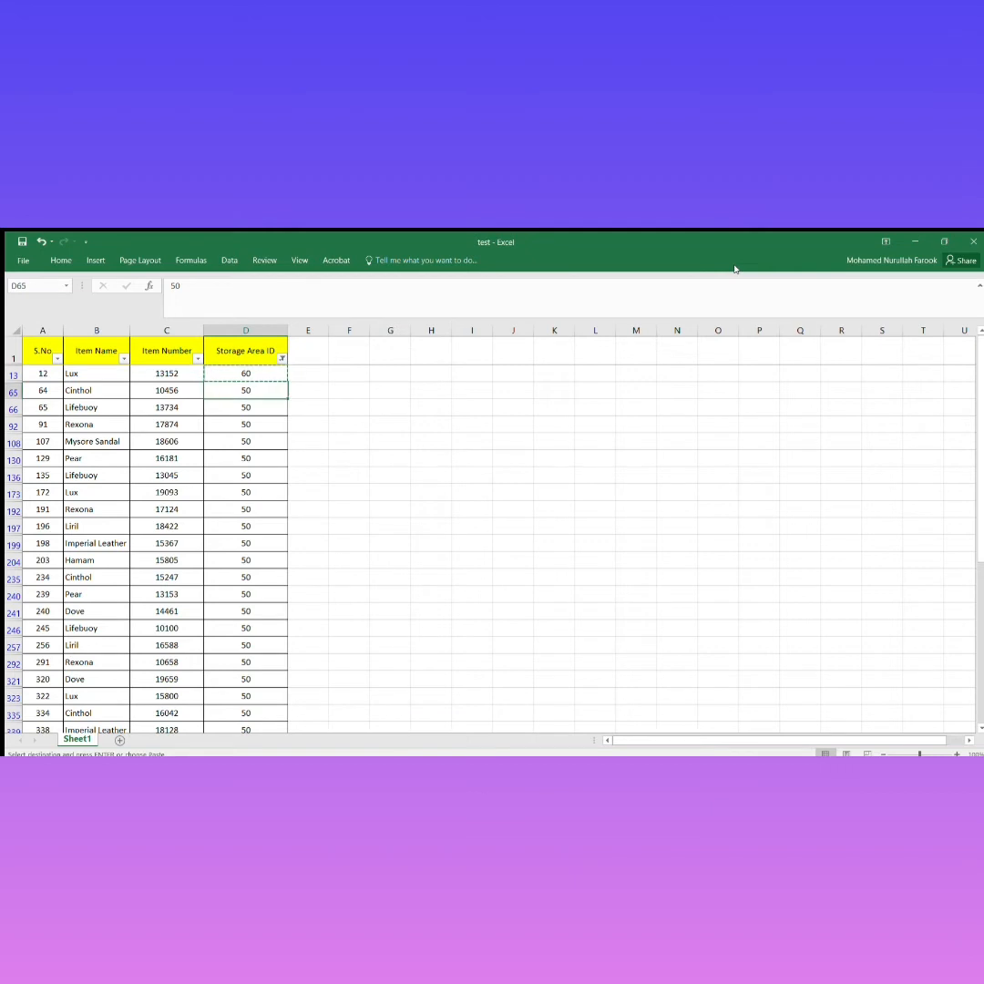
{"action": "key", "text": "ctrl+shift+Down"}
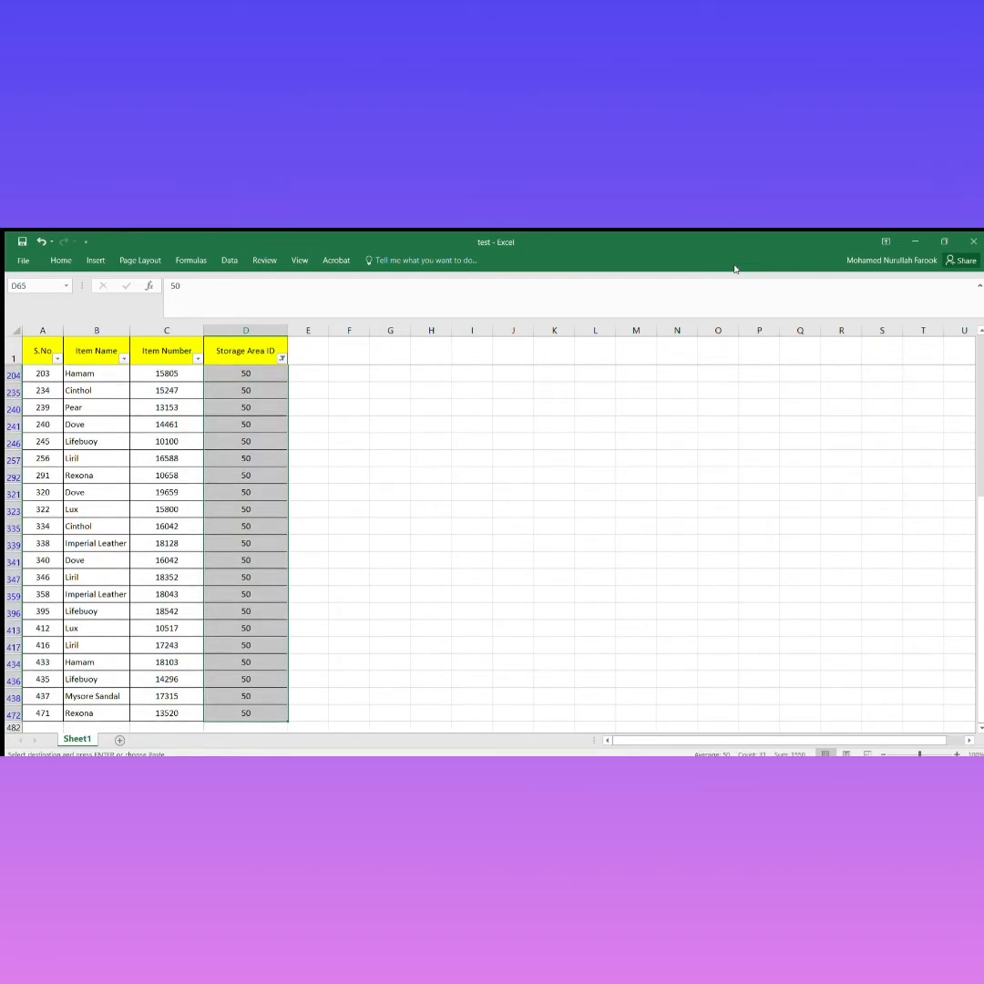
{"action": "key", "text": "ctrl+v"}
{"action": "scroll", "coordinate": [255, 574], "scroll_direction": "up", "scroll_amount": 4}
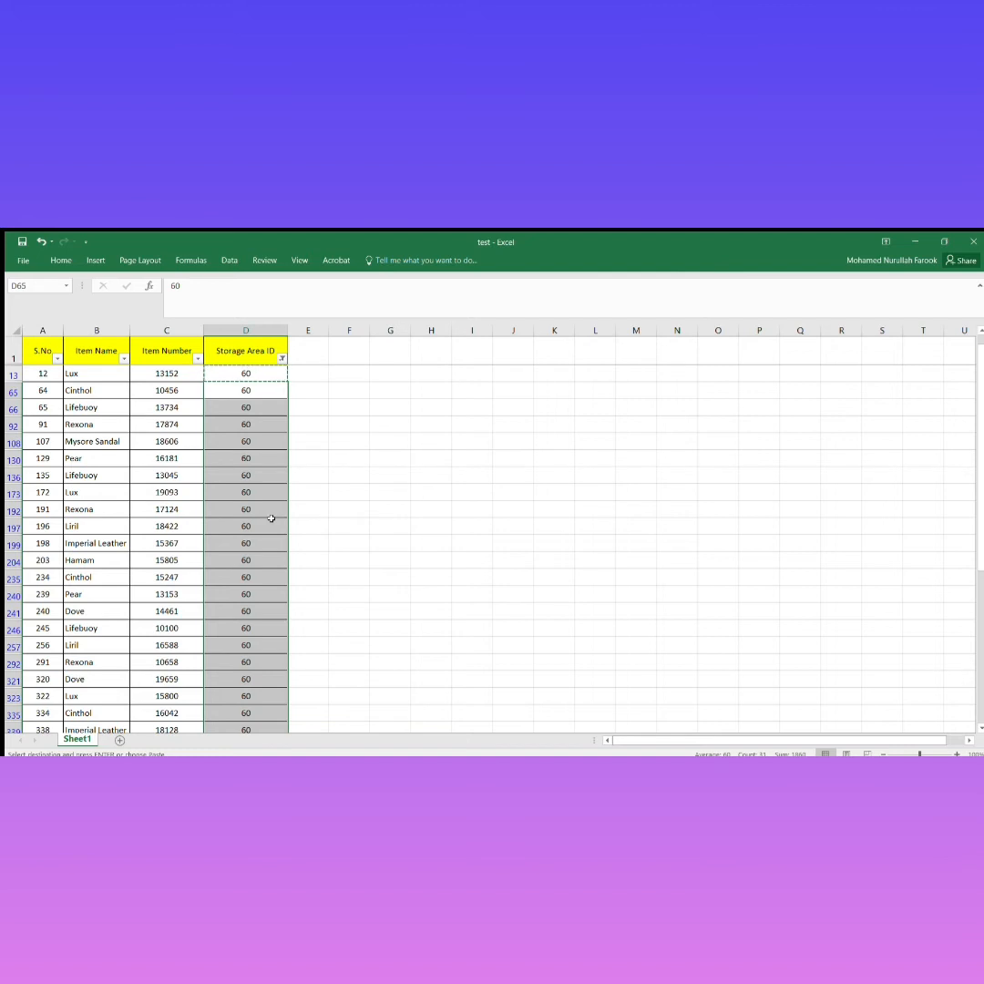
{"action": "left_click", "coordinate": [268, 380]}
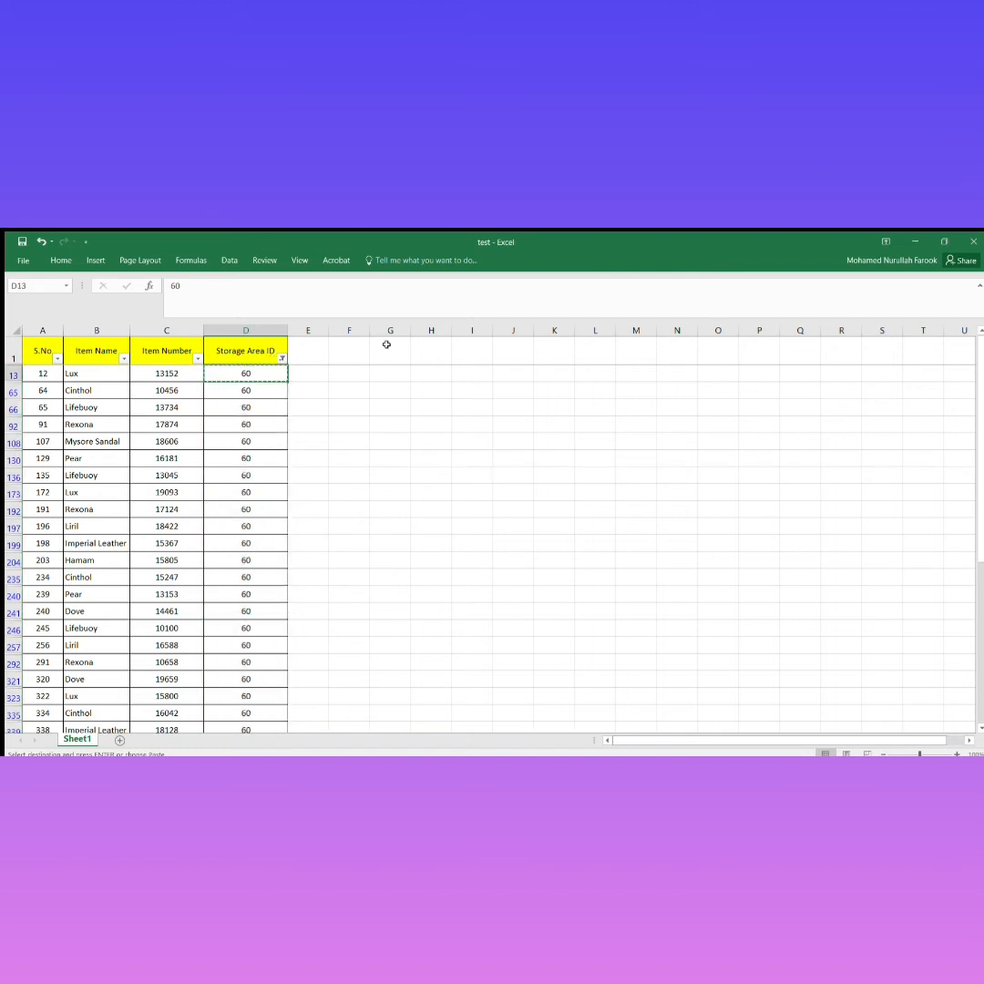
- Undo both the paste in the Storage Area ID column and the edit of D13
{"action": "key", "text": "ctrl+z"}
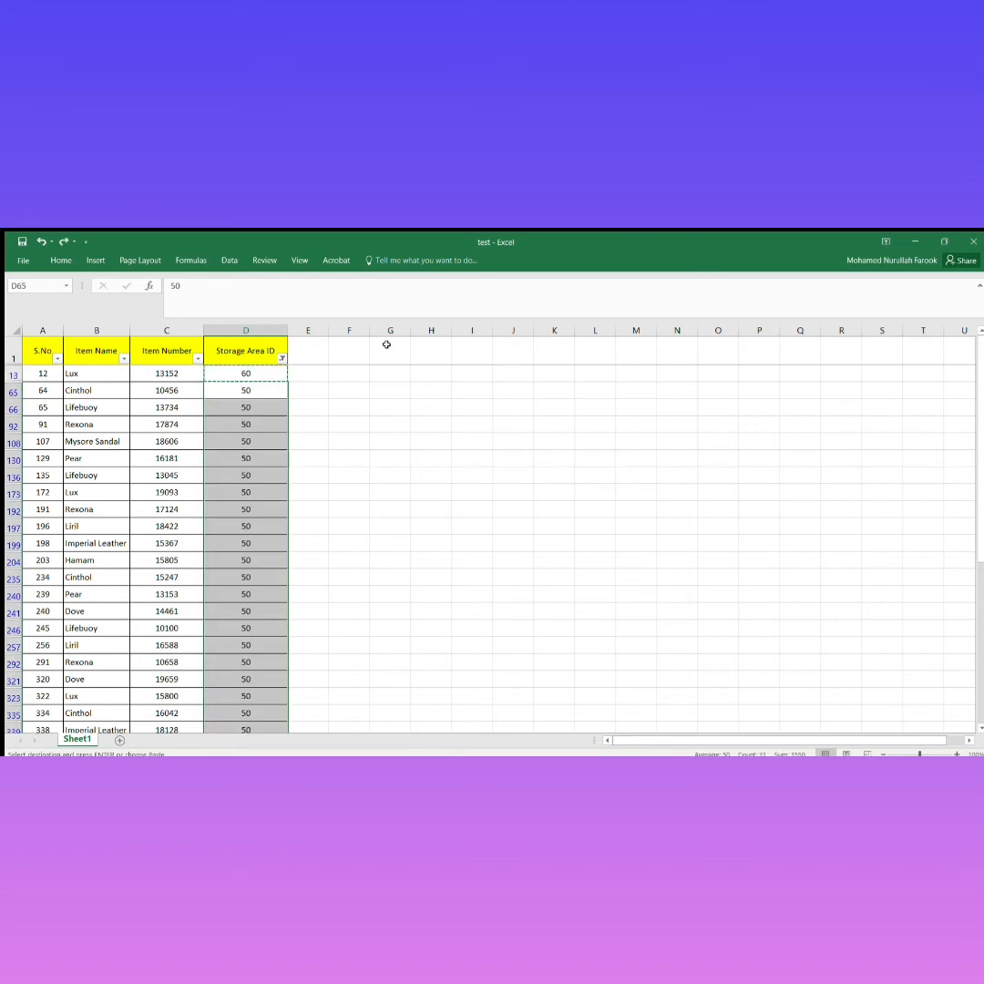
{"action": "key", "text": "ctrl+z"}
{"action": "left_click_drag", "start_coordinate": [435, 497], "coordinate": [433, 504]}
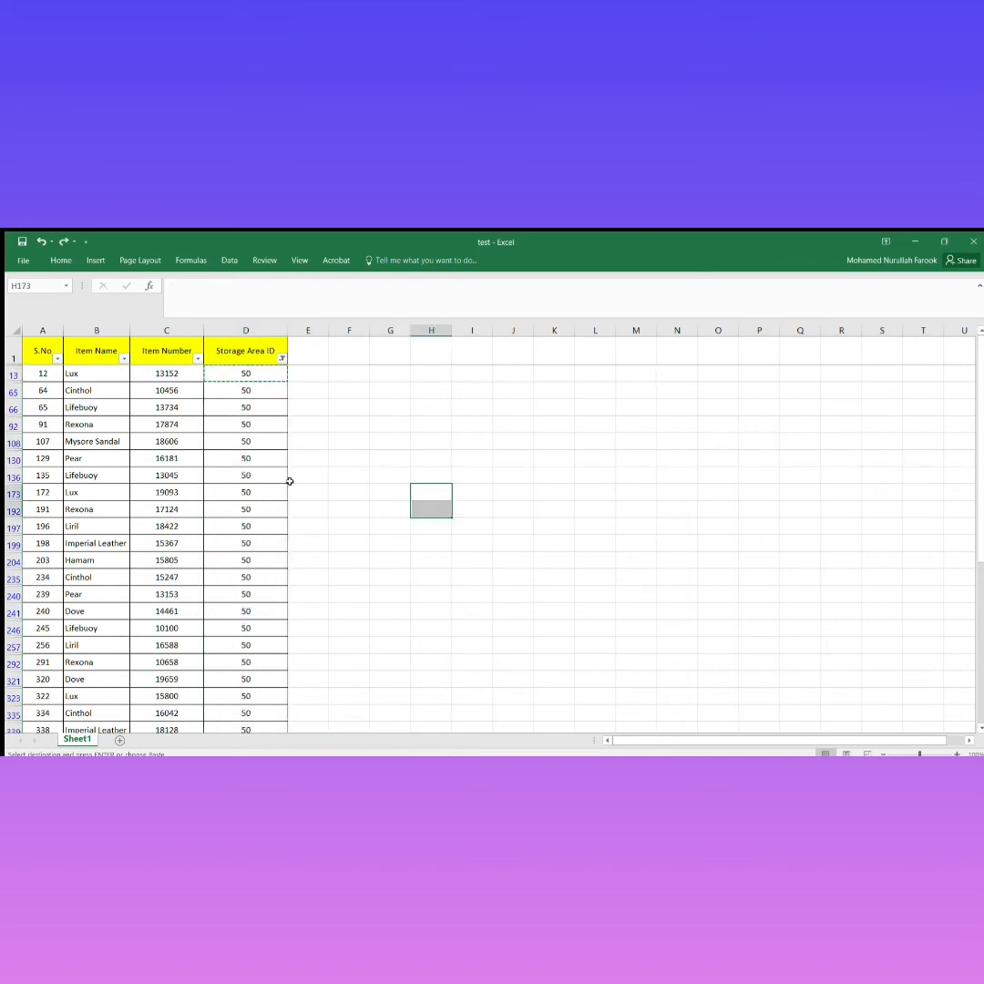
{"action": "left_click", "coordinate": [303, 459]}
{"action": "left_click", "coordinate": [316, 408]}
{"action": "left_click", "coordinate": [256, 386]}
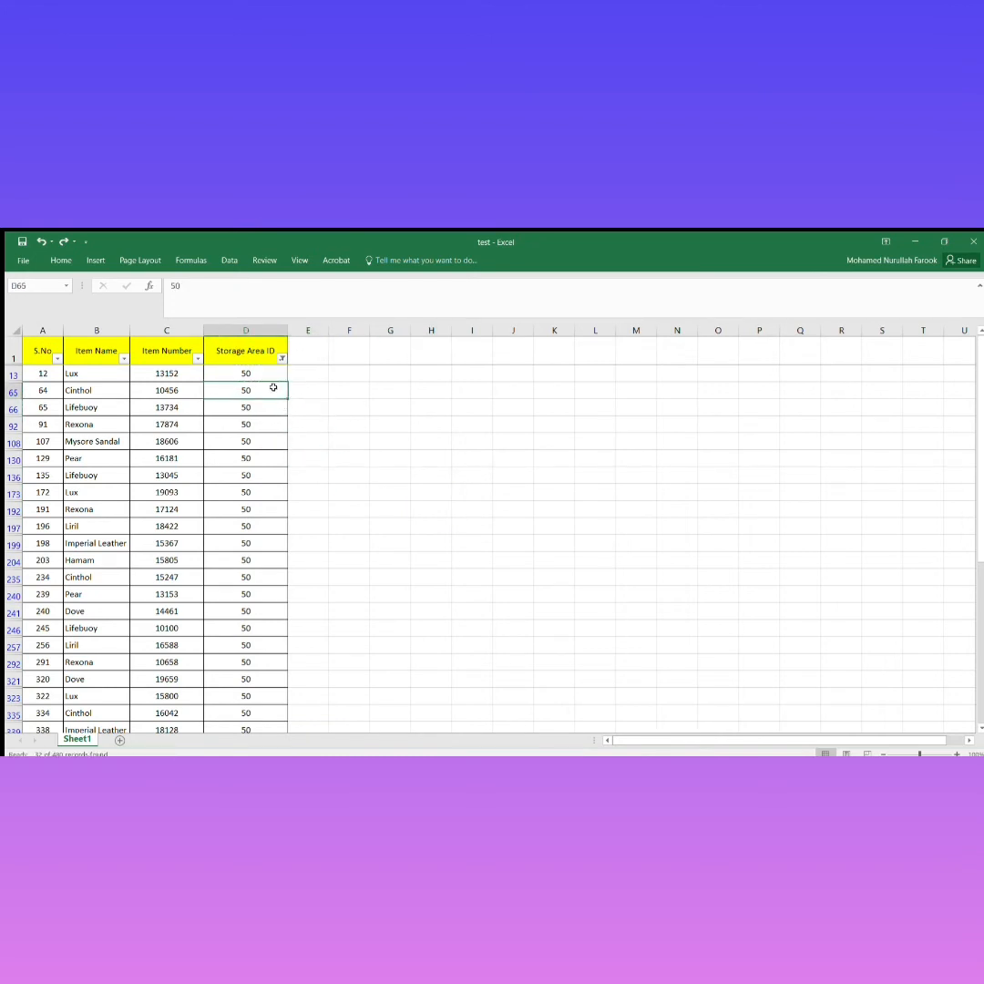
- Set D13 to 60 and select only the visible Storage Area ID cells from D65 down to the last filtered row
{"action": "left_click", "coordinate": [268, 377]}
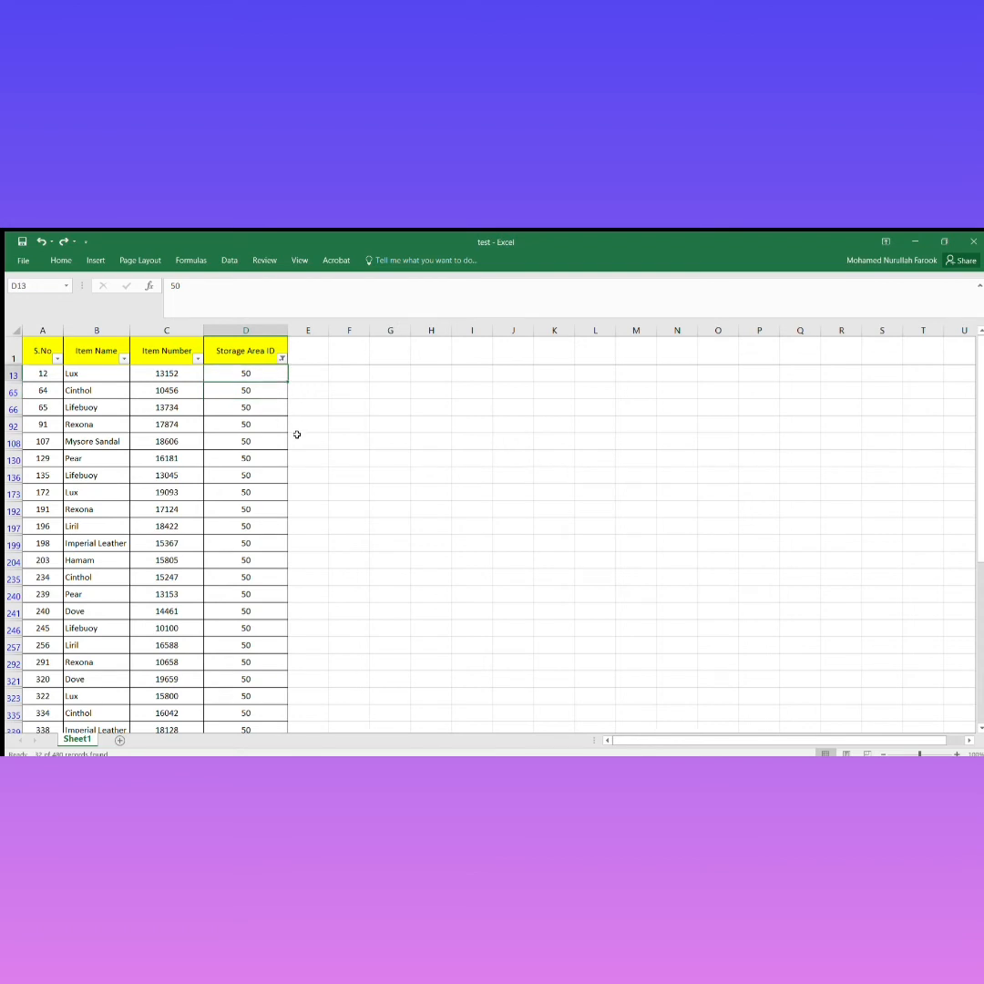
{"action": "type", "text": "60"}
{"action": "key", "text": "Return"}
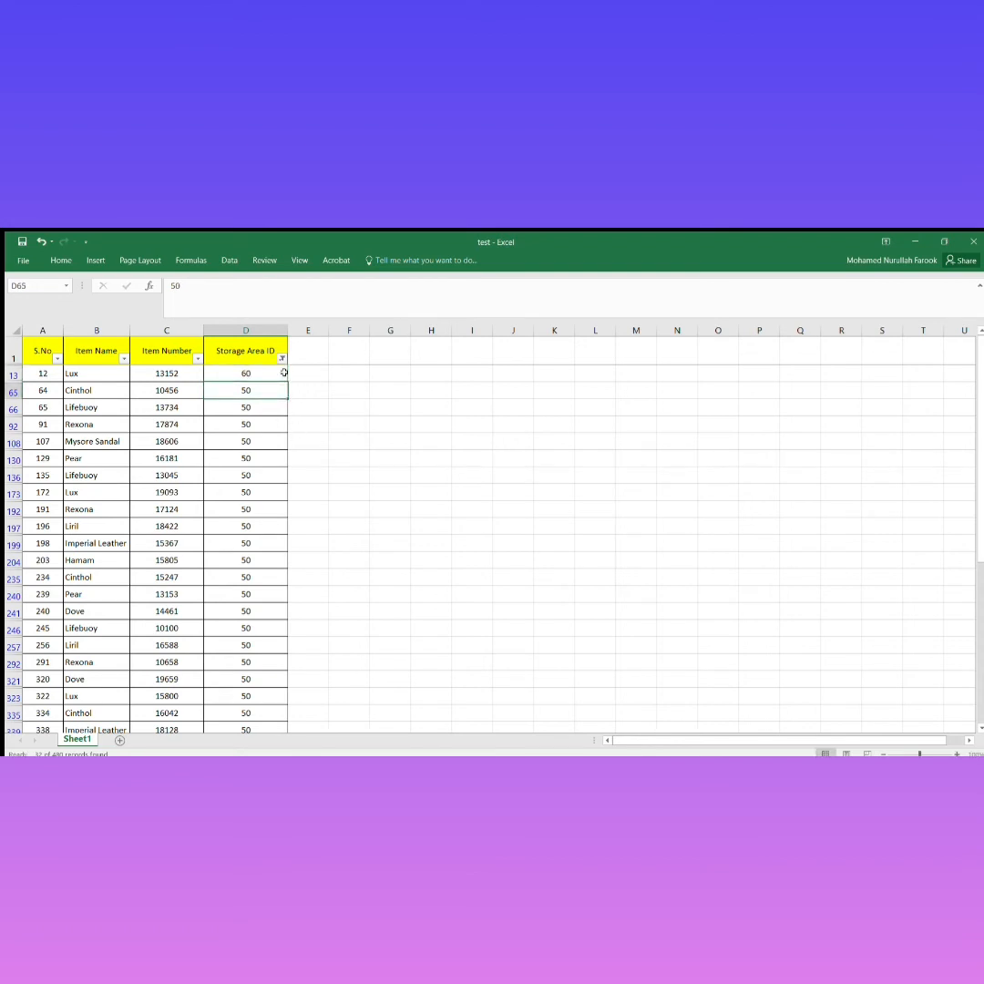
{"action": "key", "text": "ctrl+shift+Down"}
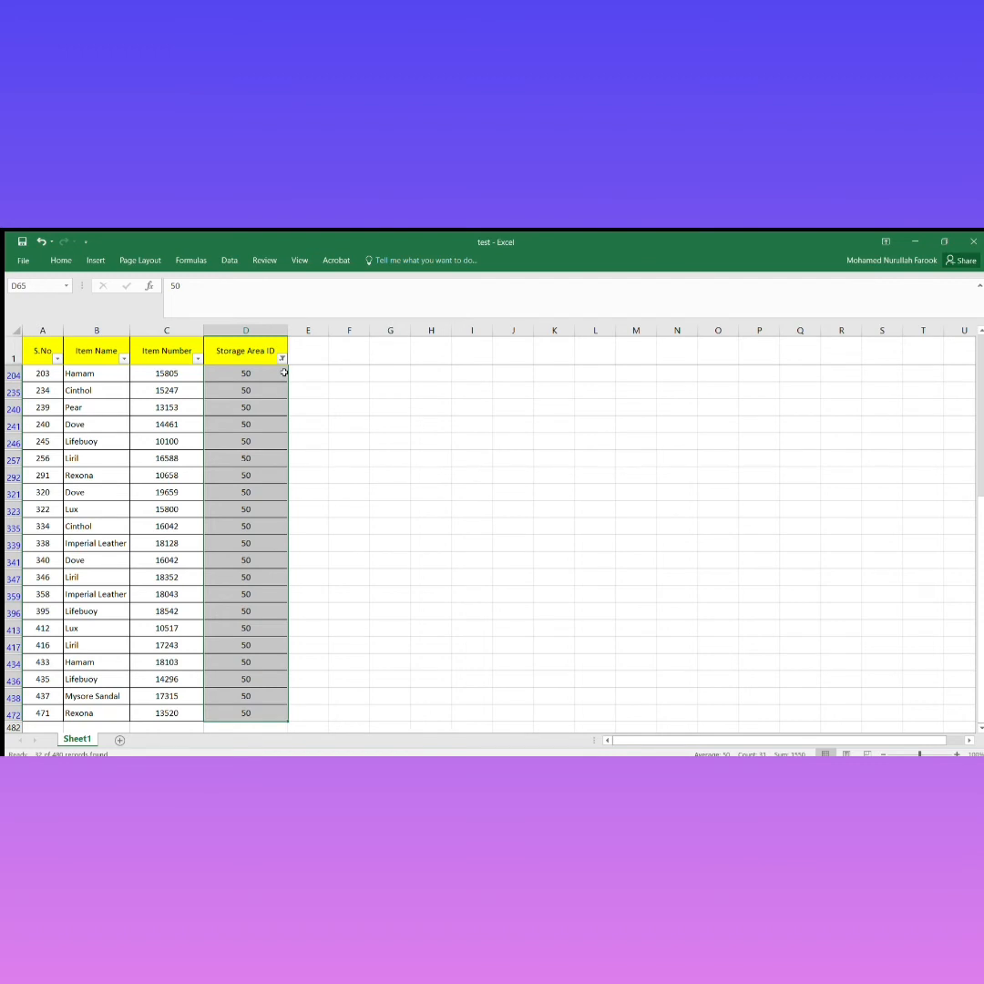
{"action": "key", "text": "alt+semicolon"}
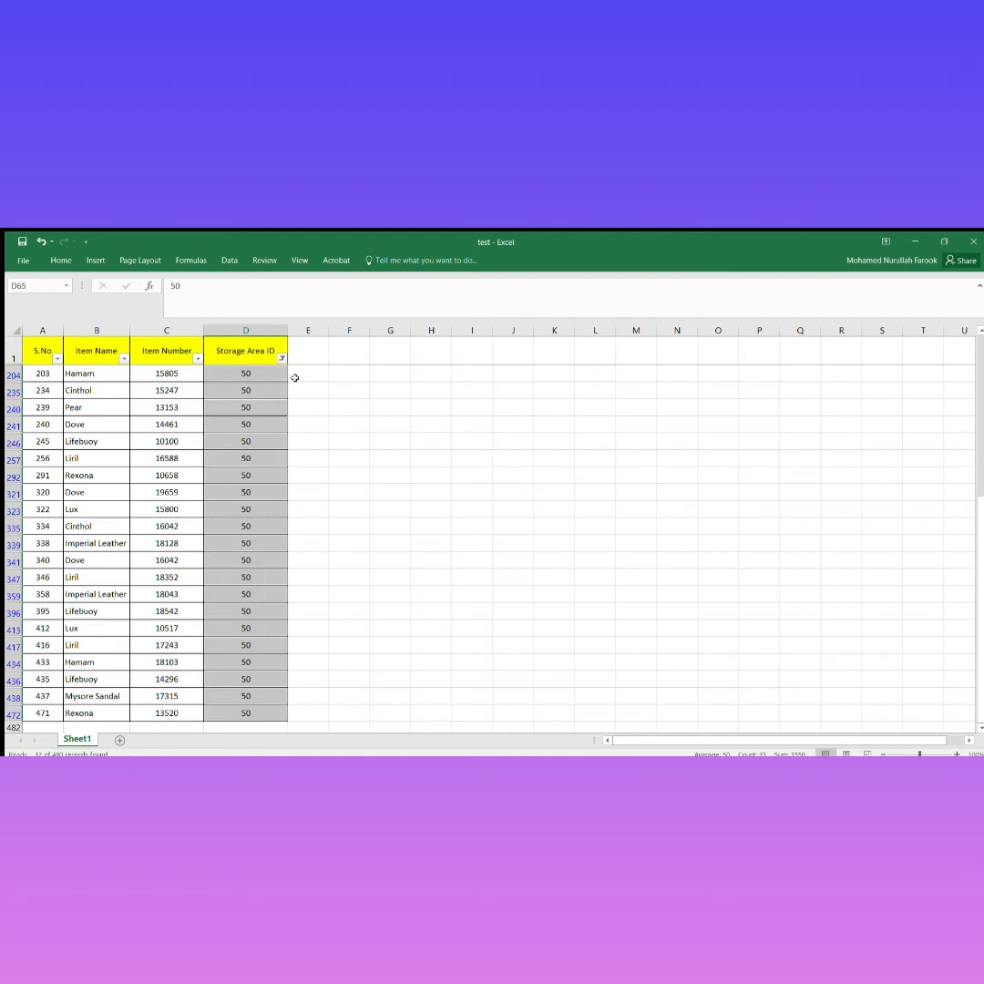
- Enter the note "Press Alt + Semi-colon keys at the same time while selecting this array of data" in cell F240
{"action": "left_click", "coordinate": [350, 416]}
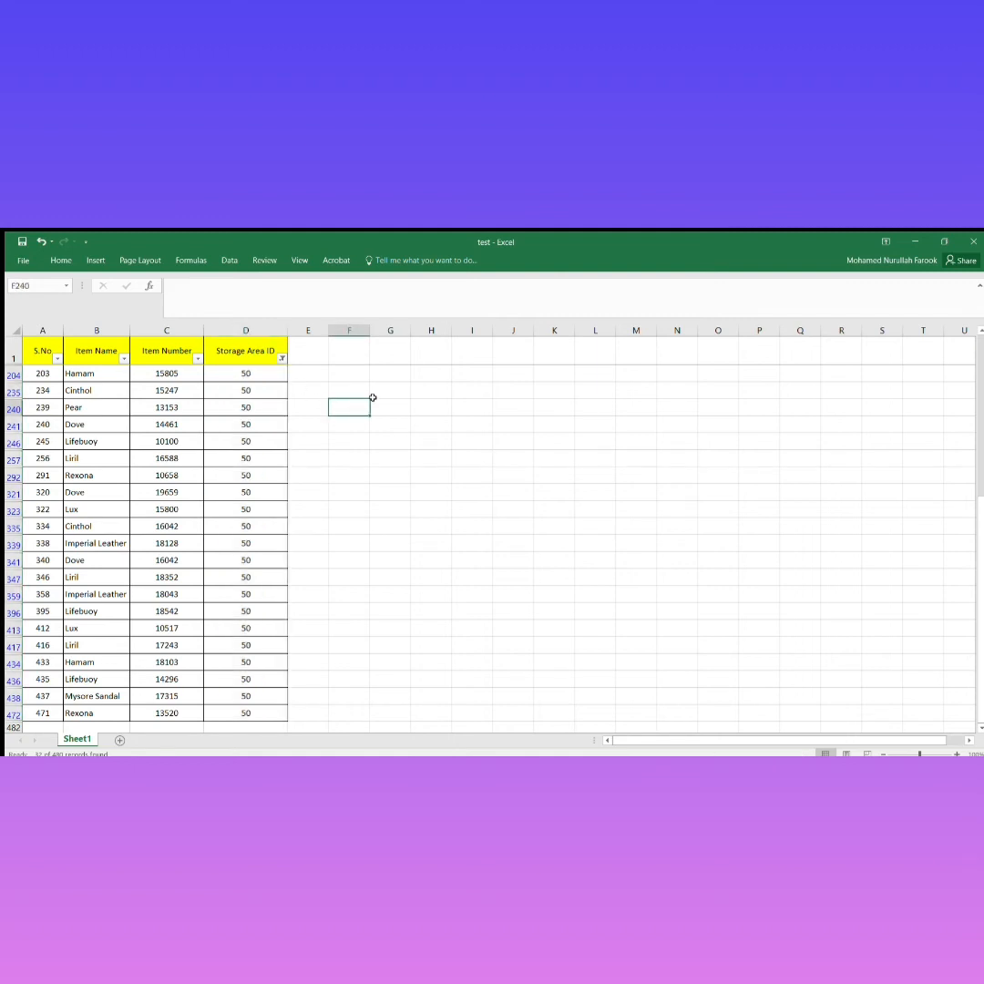
{"action": "type", "text": "a"}
{"action": "key", "text": "BackSpace"}
{"action": "type", "text": "al"}
{"action": "key", "text": "BackSpace"}
{"action": "key", "text": "BackSpace"}
{"action": "type", "text": "Press Alt + Semi-colon k"}
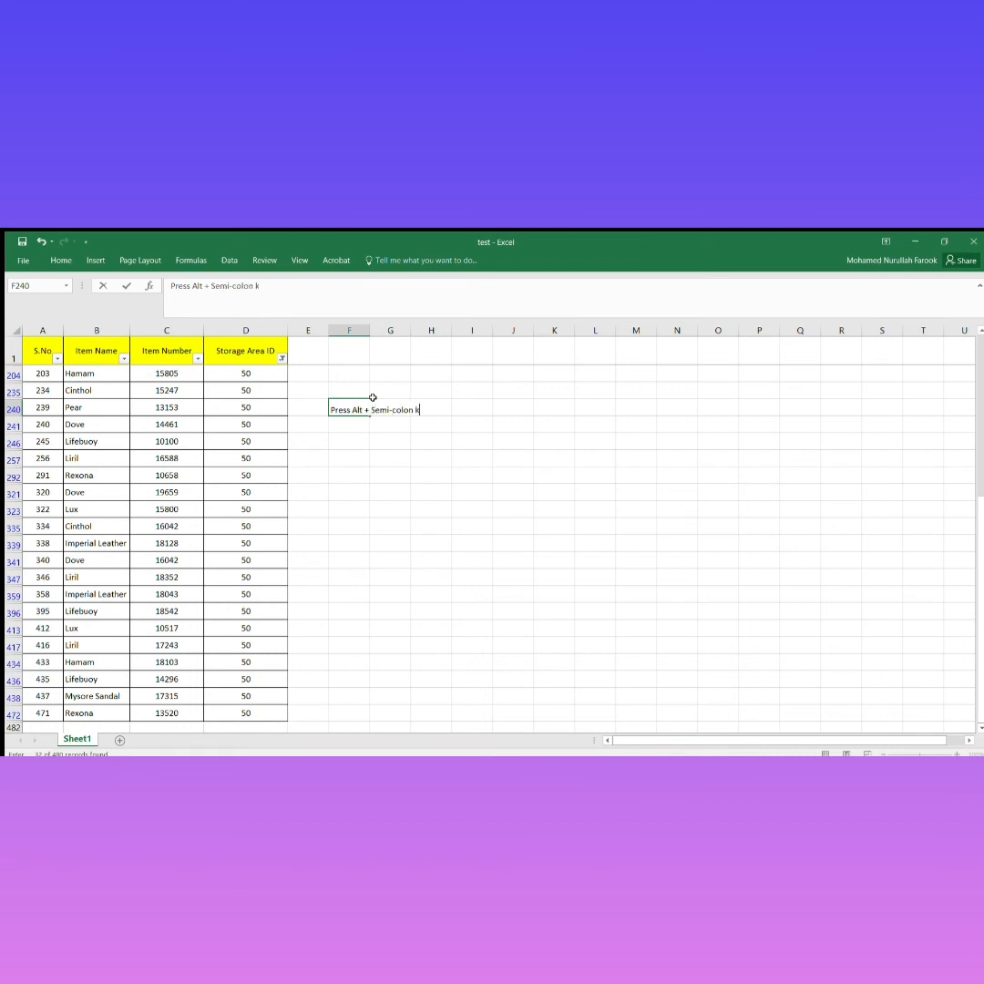
{"action": "type", "text": "eys at the same time while s"}
{"action": "type", "text": "ele"}
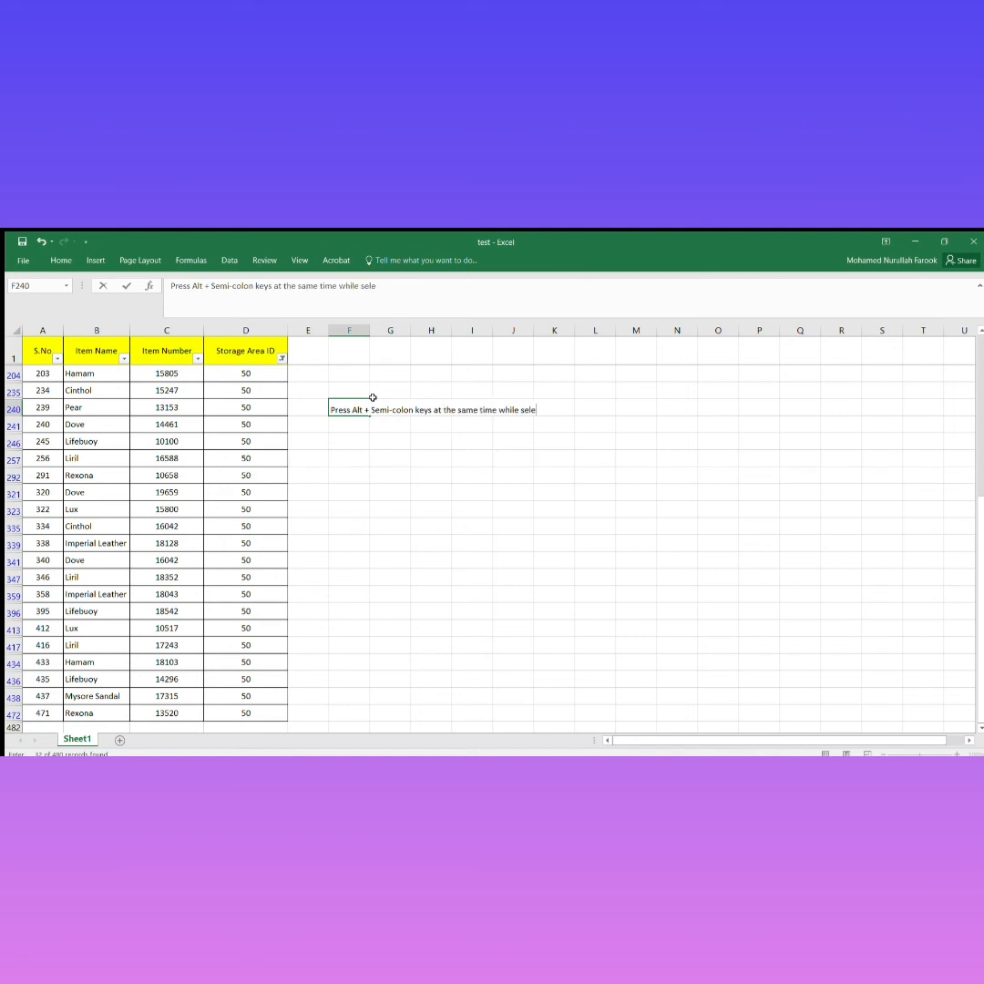
{"action": "type", "text": "cting this array of data"}
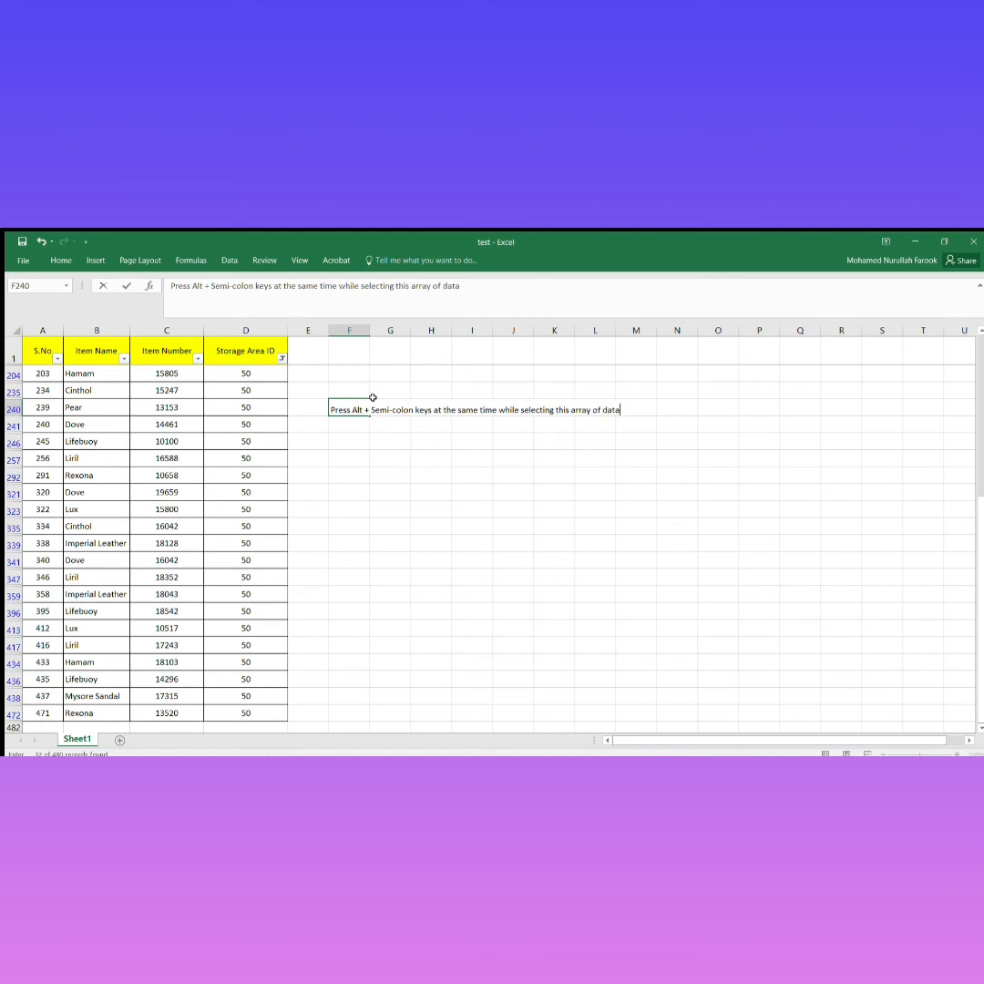
{"action": "key", "text": "Return"}
- Set the Storage Area ID in cell D204 to 60
{"action": "left_click", "coordinate": [229, 374]}
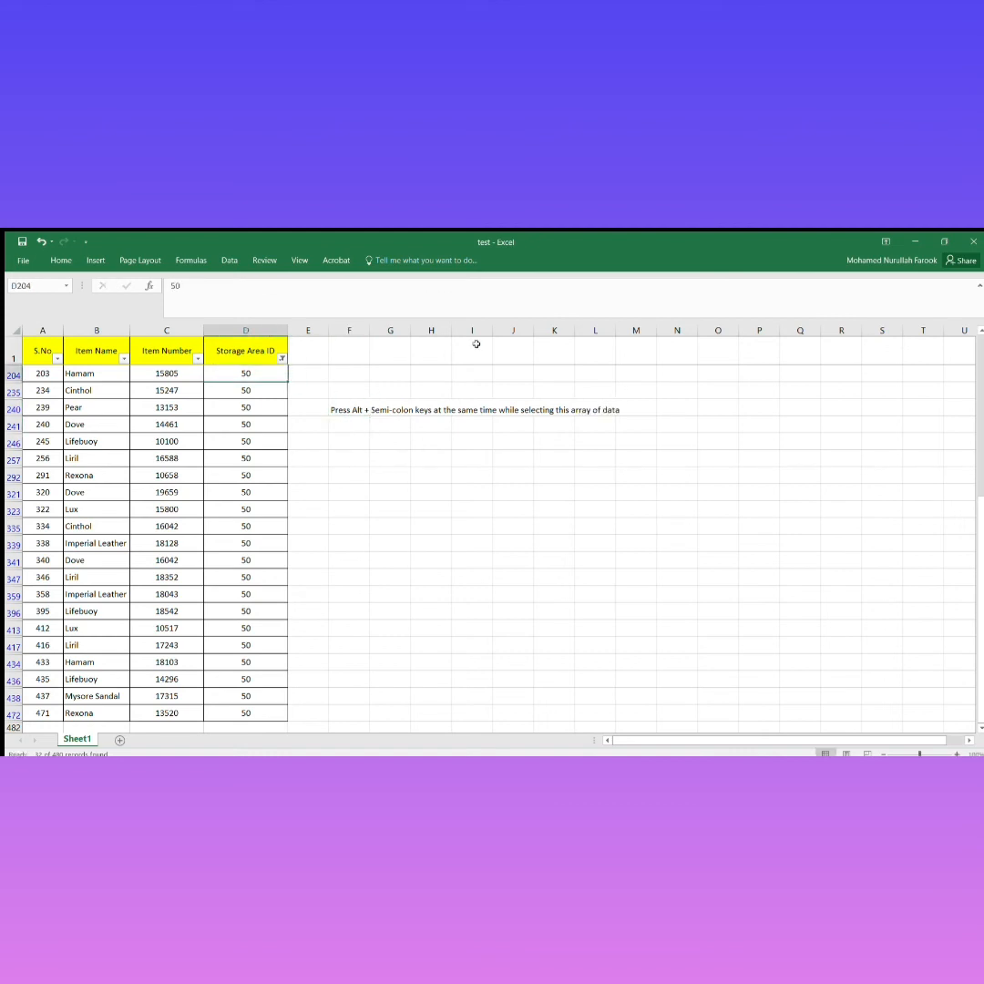
{"action": "type", "text": "60"}
{"action": "key", "text": "Return"}
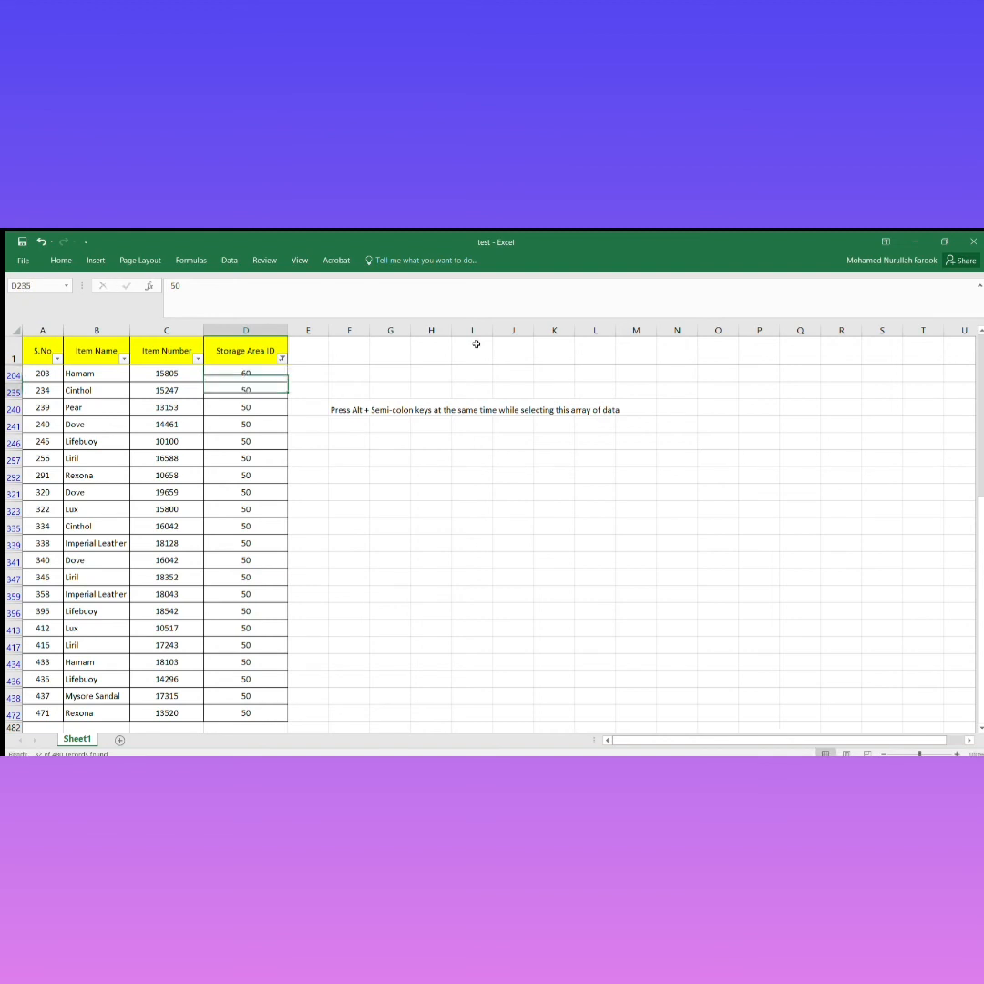
- Copy D204 and paste it into only the visible Storage Area ID cells from D235 through D472
{"action": "key", "text": "ctrl+c"}
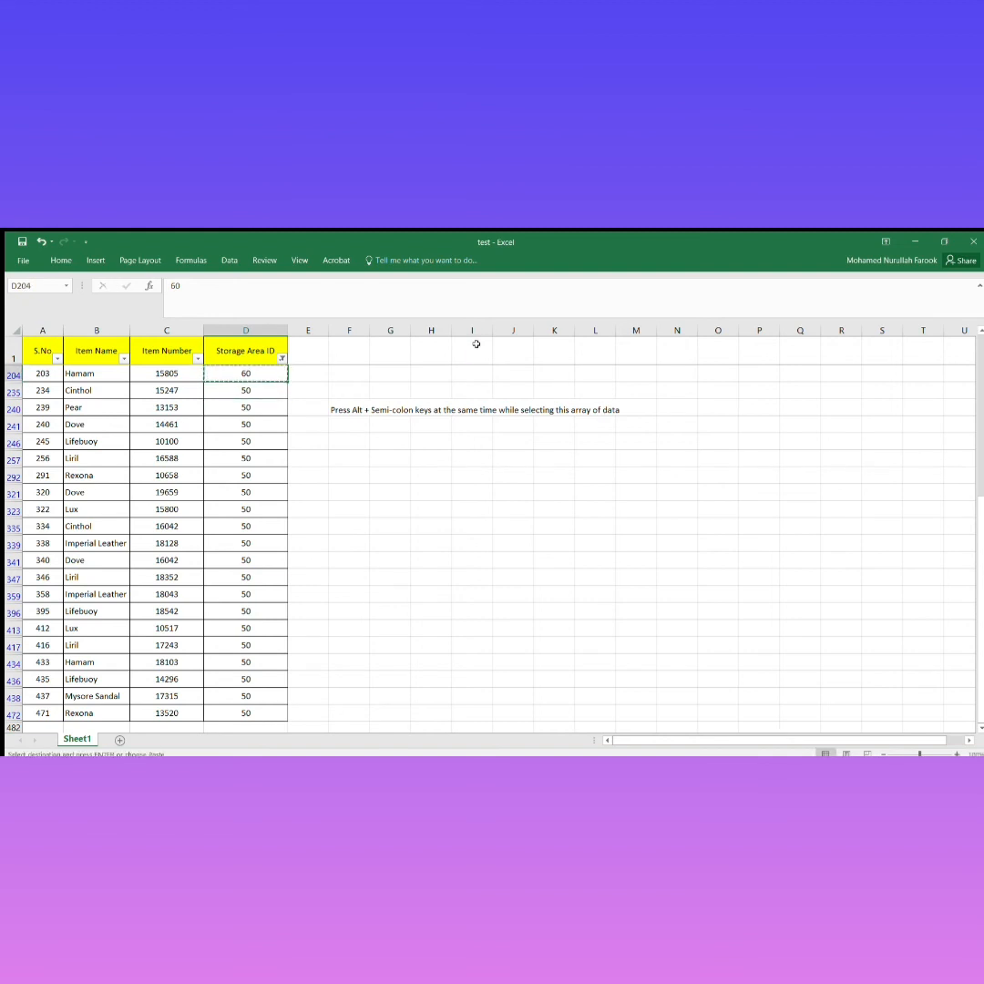
{"action": "key", "text": "ctrl+shift+Down"}
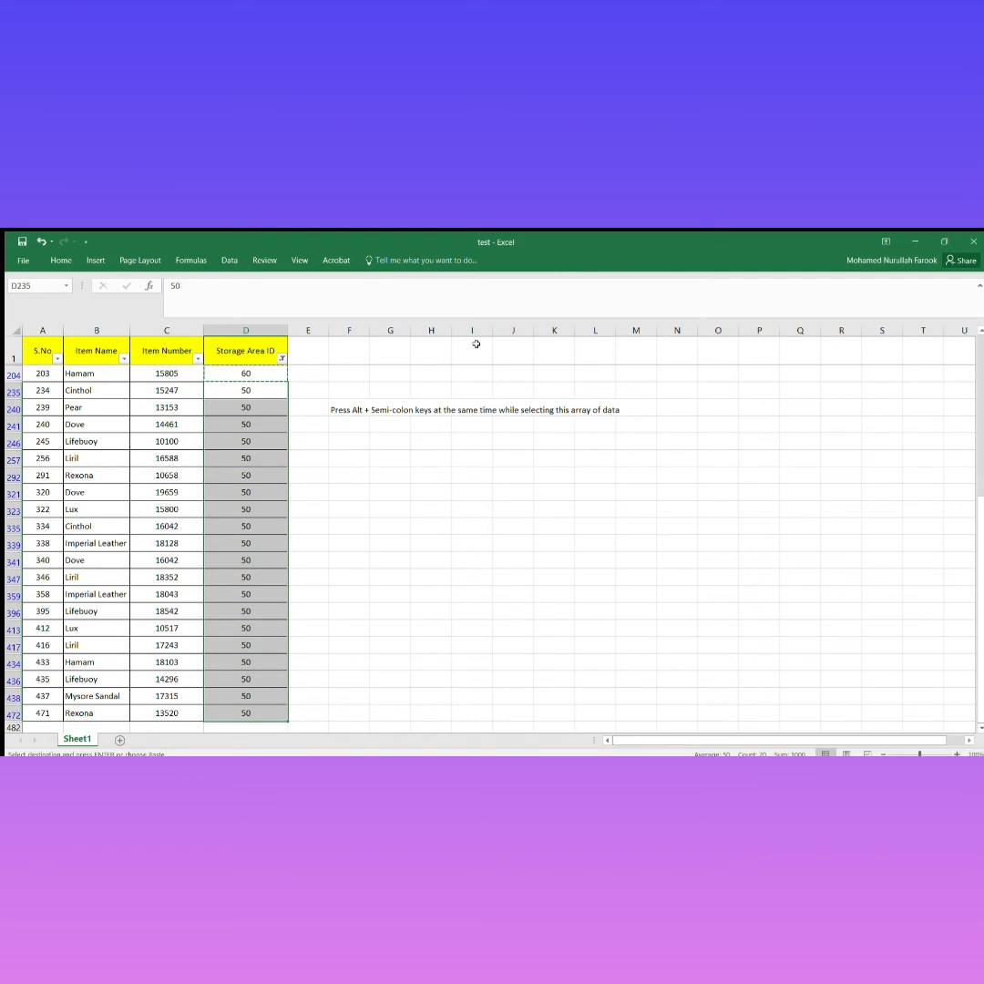
{"action": "key", "text": "alt+semicolon"}
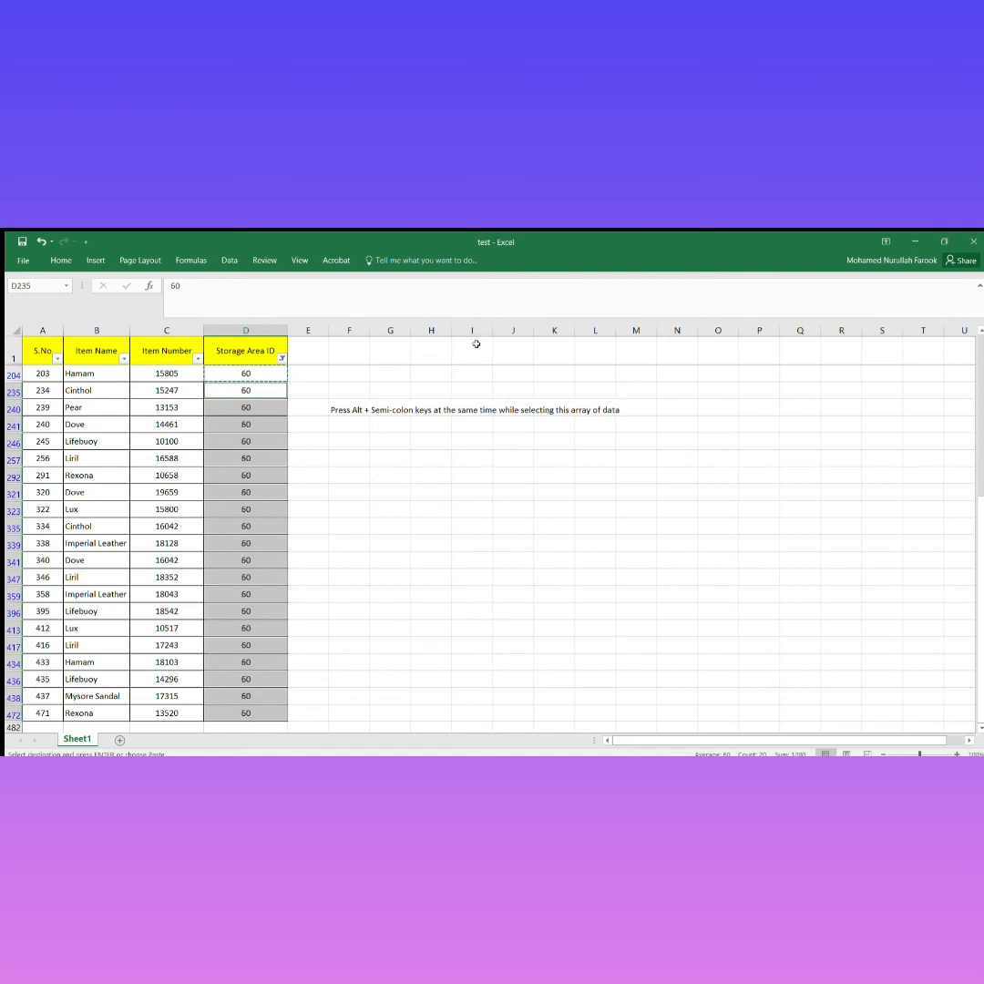
{"action": "left_click", "coordinate": [390, 560]}
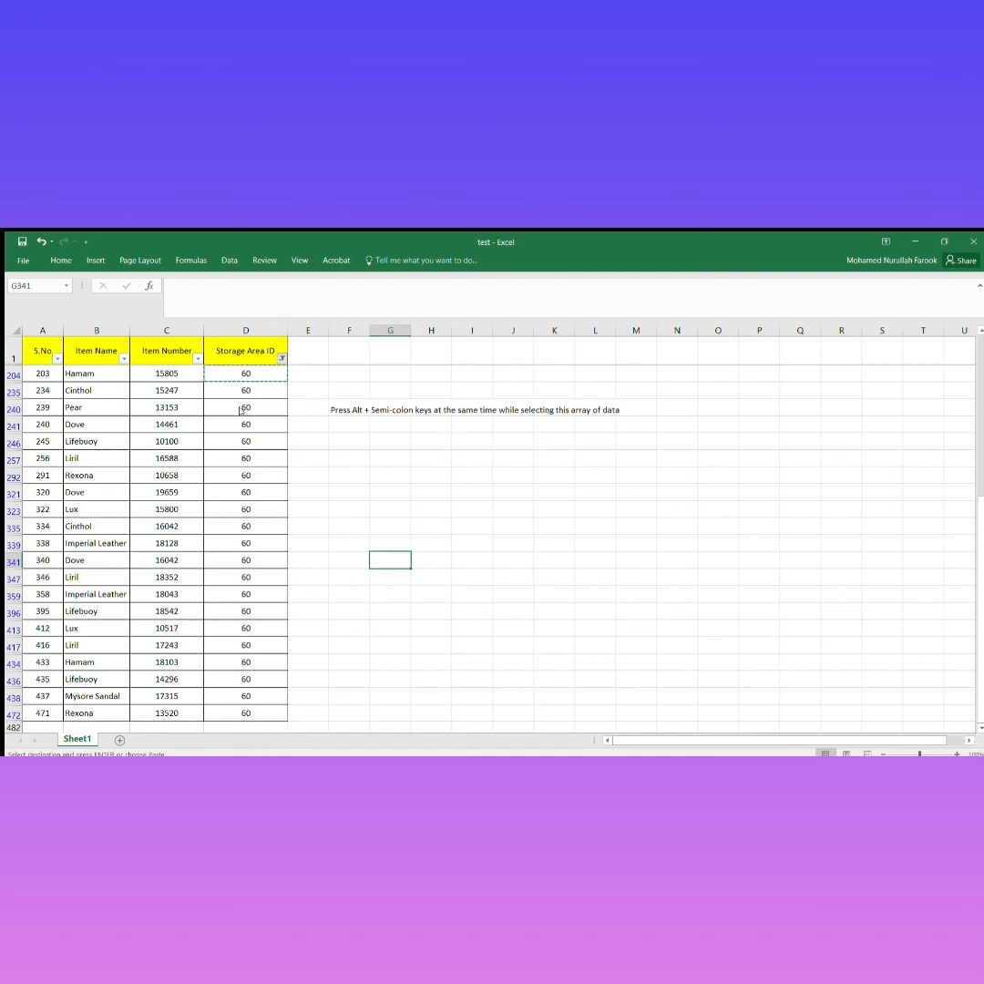
- Clear the filter on the Storage Area ID column to show all rows of the table
{"action": "key", "text": "alt+a"}
{"action": "key", "text": "c"}
{"action": "left_click", "coordinate": [264, 441]}
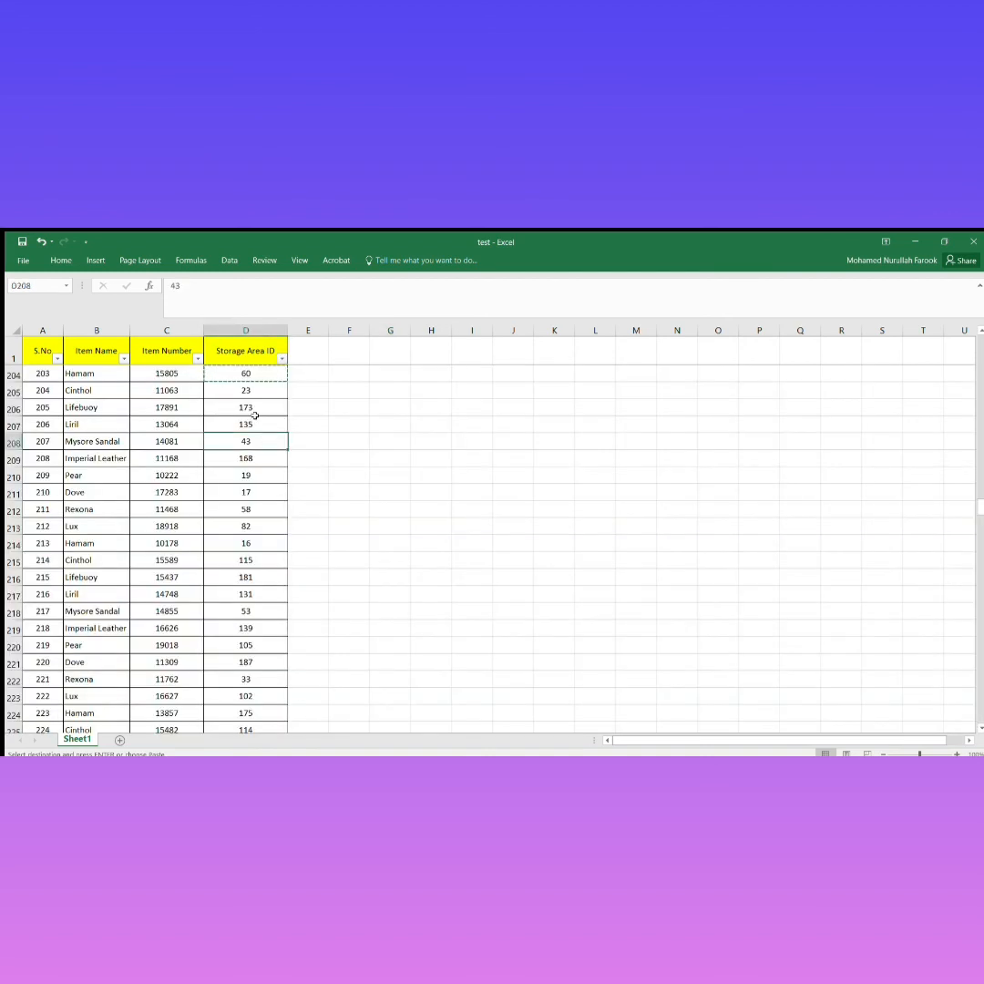
{"action": "left_click", "coordinate": [314, 478]}
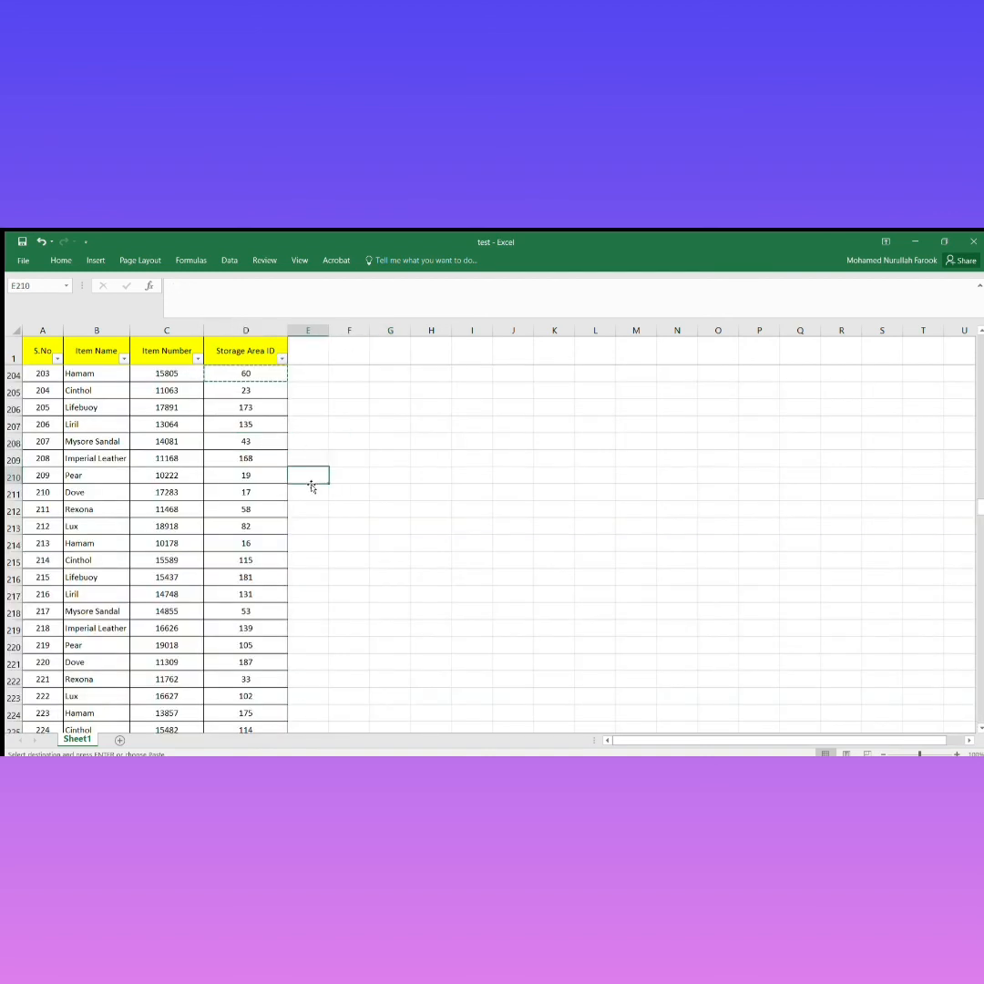